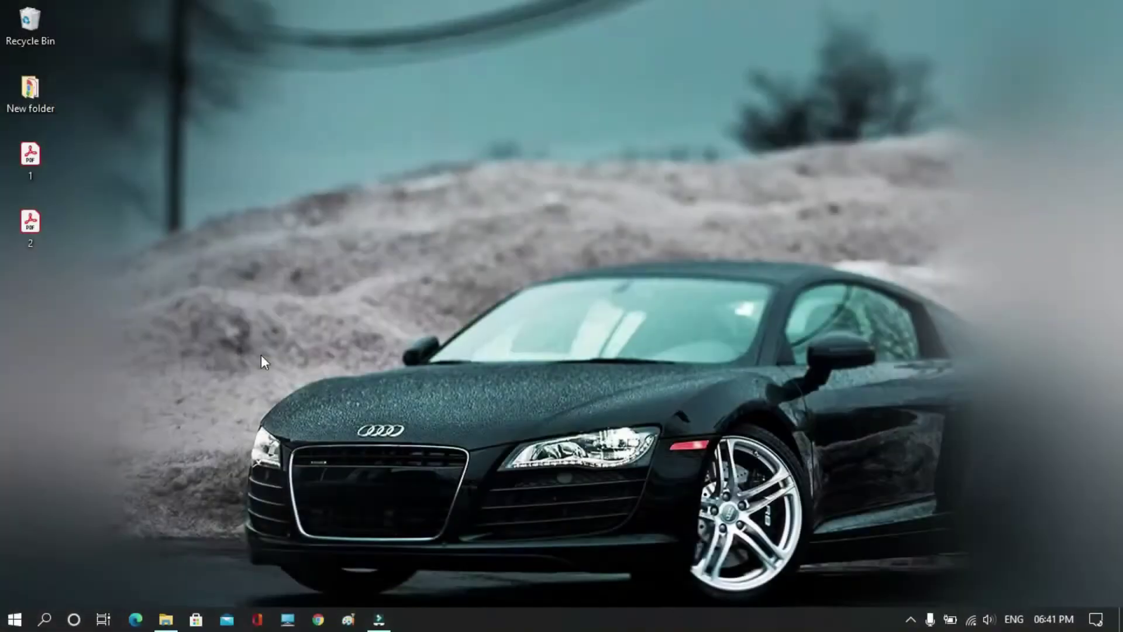
Show This PC's three drives in File Explorer, then bring up the Start right-click menu.
{"action": "left_click", "coordinate": [167, 620]}
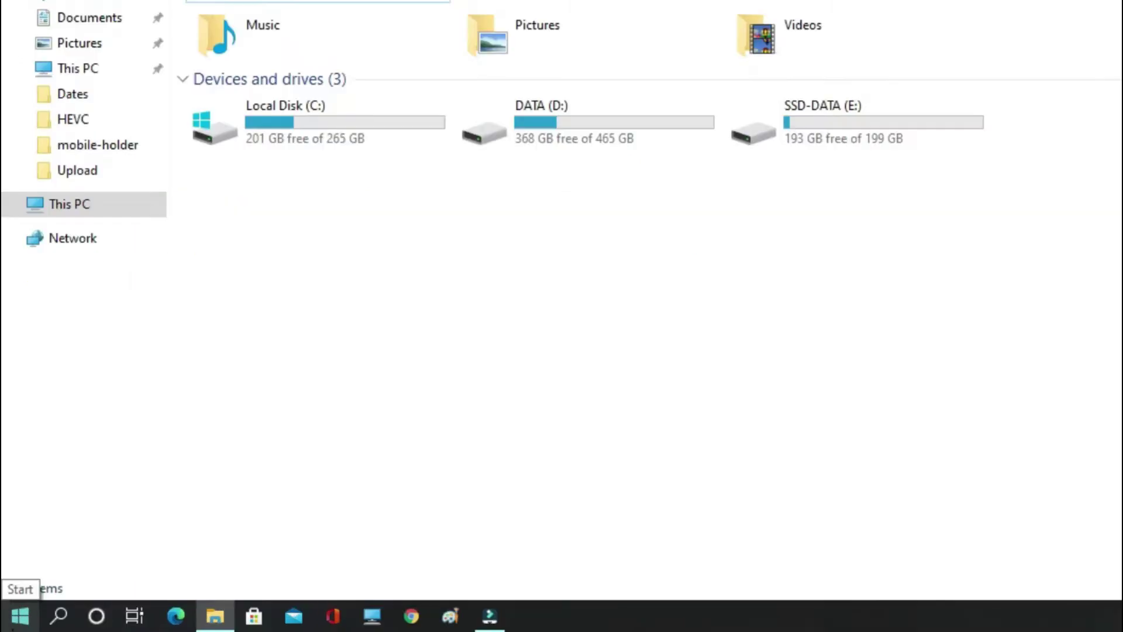
{"action": "right_click", "coordinate": [19, 614]}
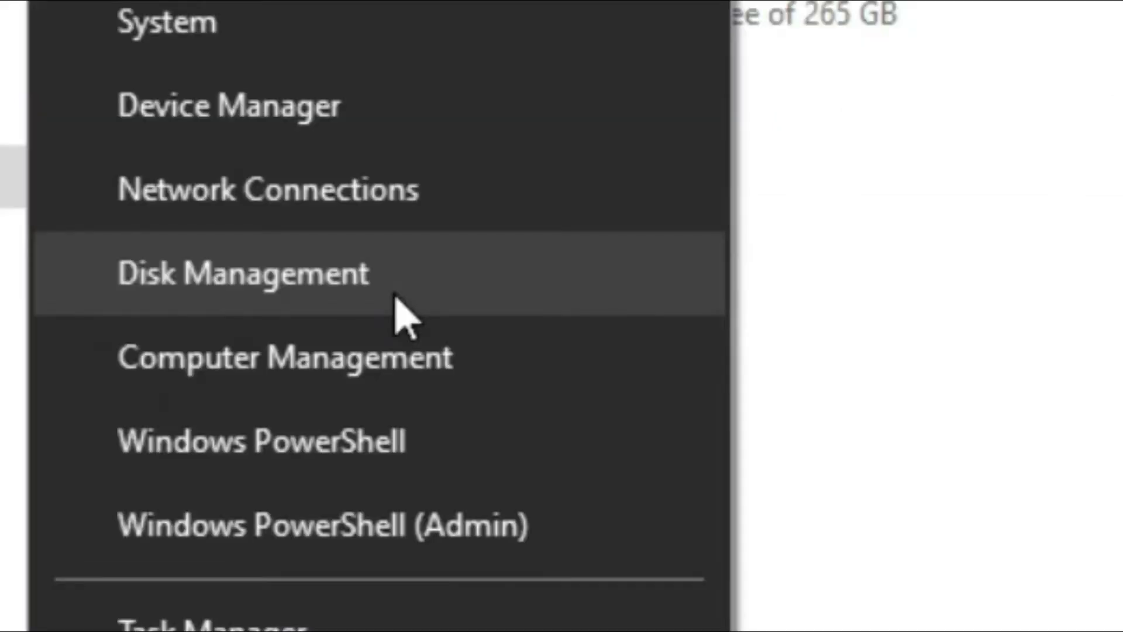
Load Disk Management, reposition its window, and select the 200 GB SSD-DATA (E:) partition.
{"action": "left_click", "coordinate": [437, 283]}
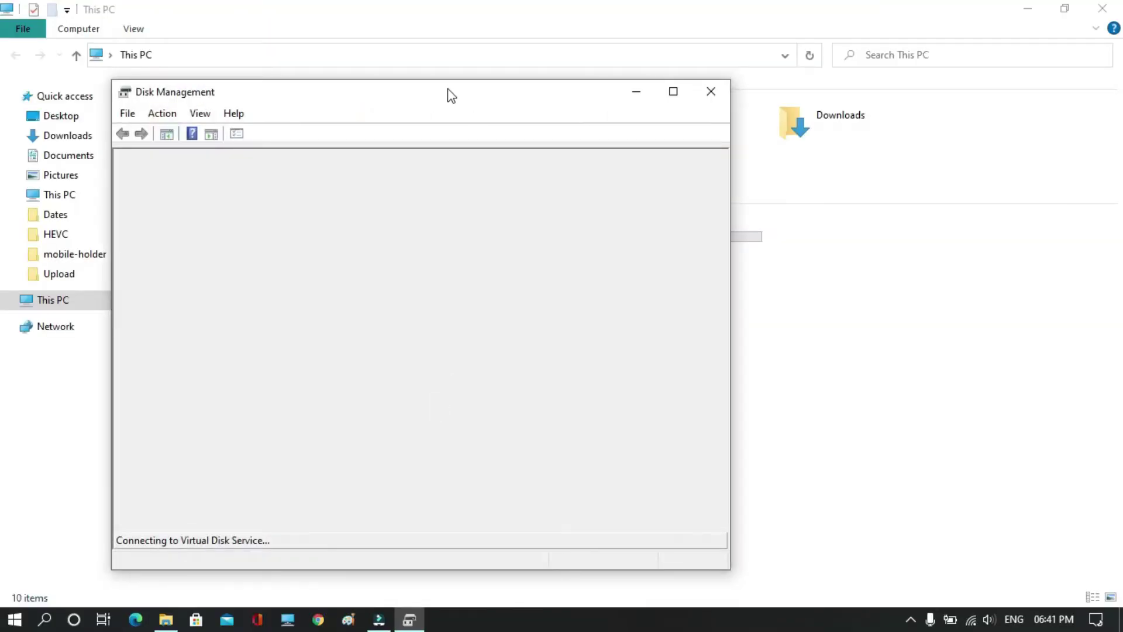
{"action": "mouse_move", "coordinate": [448, 89]}
{"action": "left_mouse_down"}
{"action": "mouse_move", "coordinate": [625, 56]}
{"action": "mouse_move", "coordinate": [523, 171]}
{"action": "left_mouse_up"}
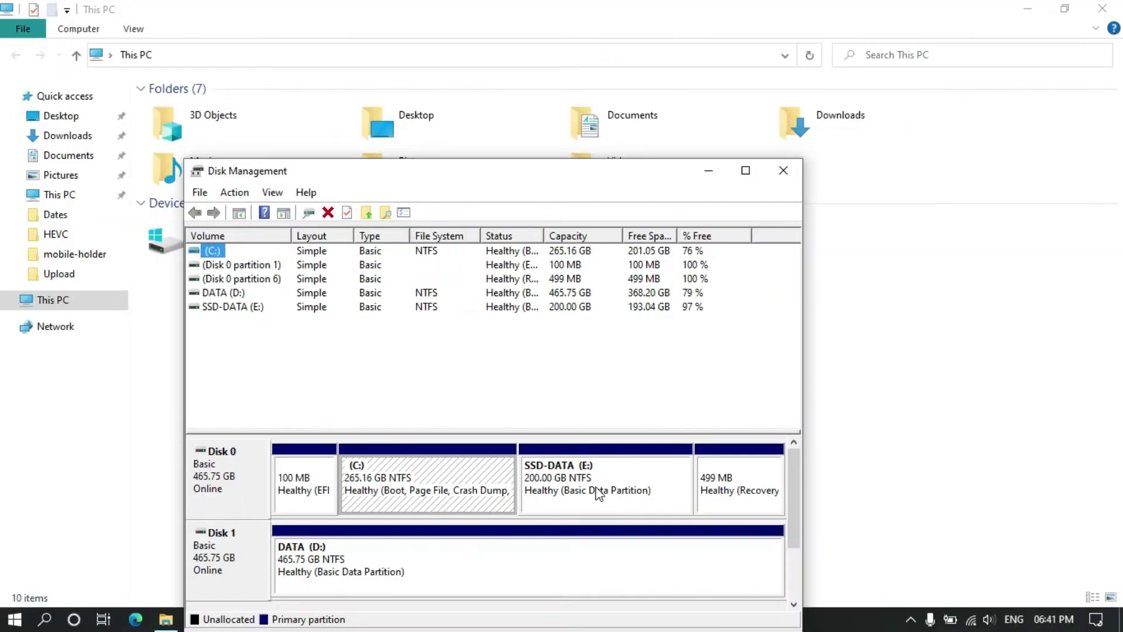
{"action": "left_click", "coordinate": [597, 494]}
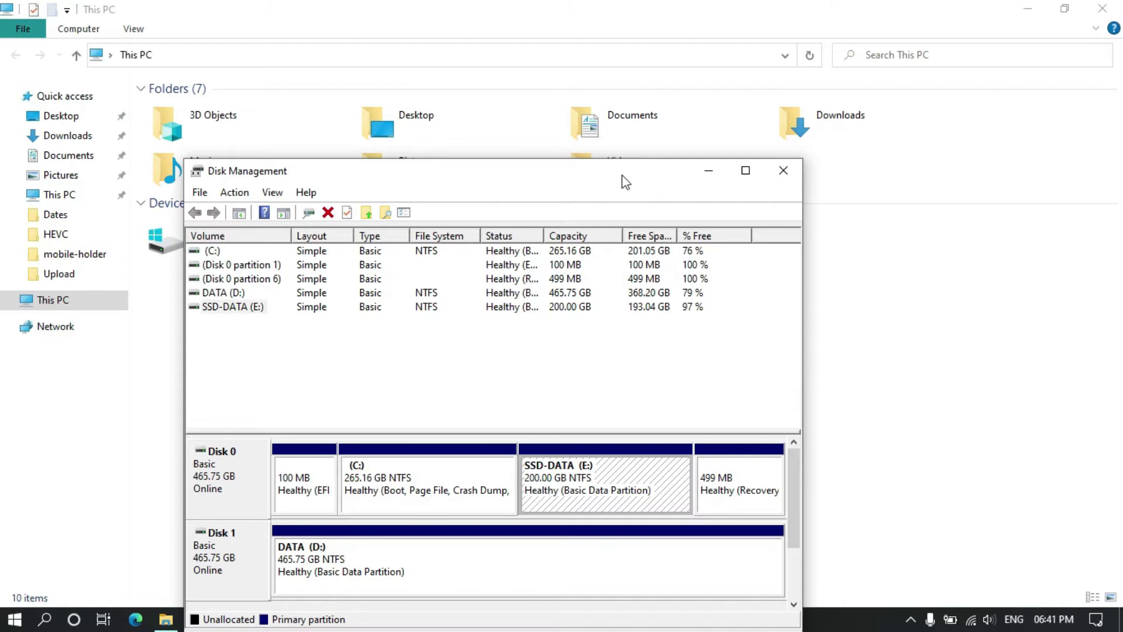
{"action": "left_click_drag", "start_coordinate": [625, 180], "coordinate": [382, 101]}
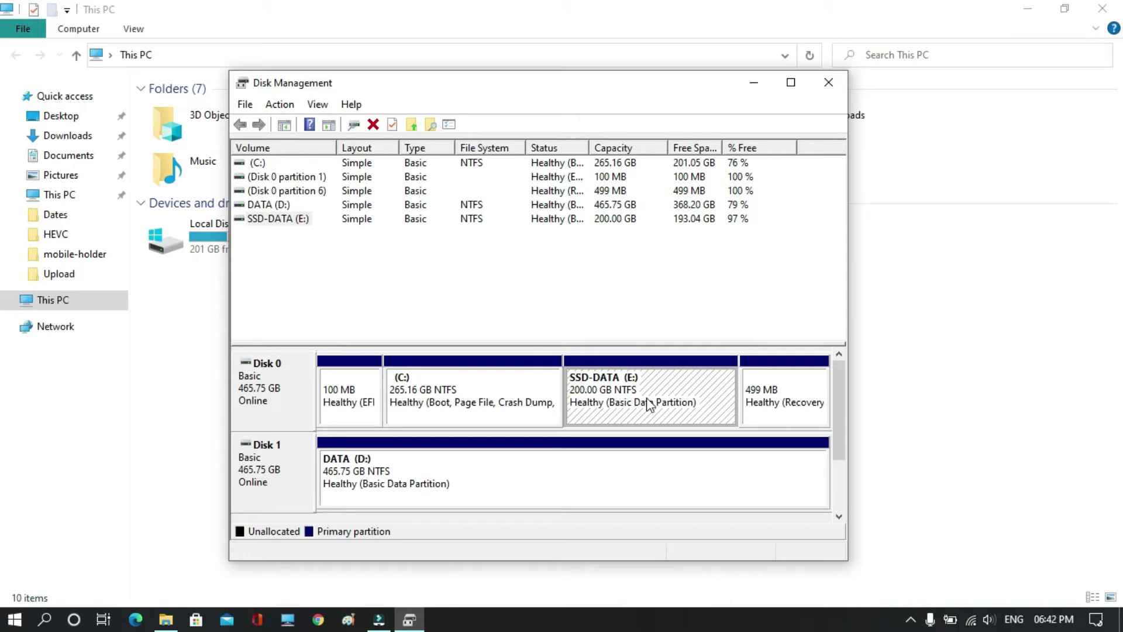
Shrink SSD-DATA (E:) by 102400 MB, leaving 100 GB unallocated on Disk 0.
{"action": "right_click", "coordinate": [647, 397]}
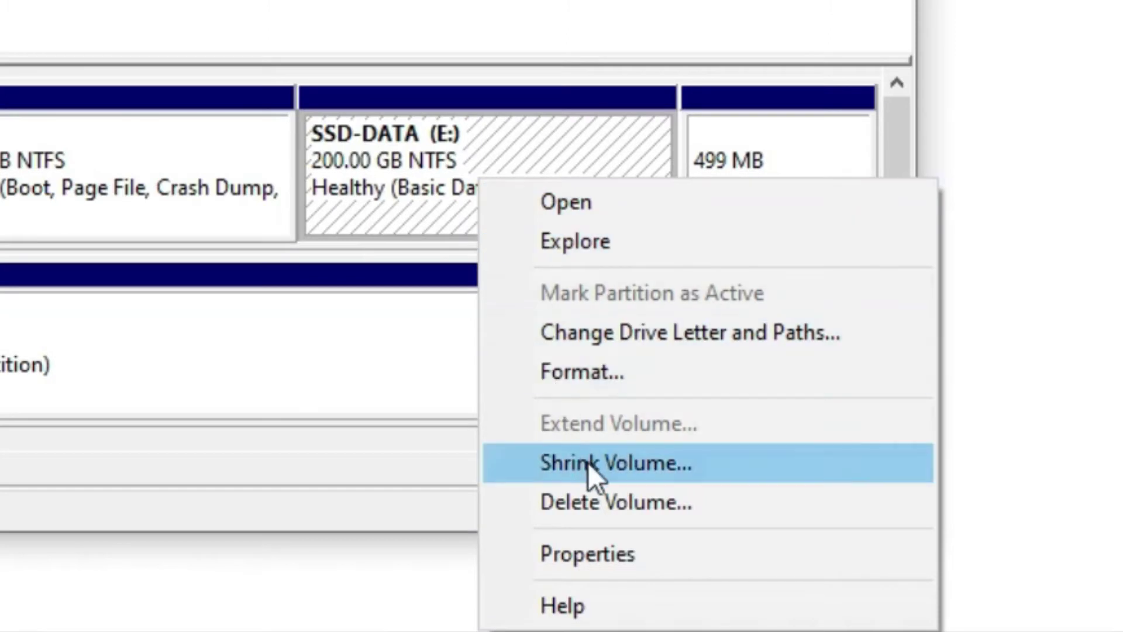
{"action": "left_click", "coordinate": [651, 466]}
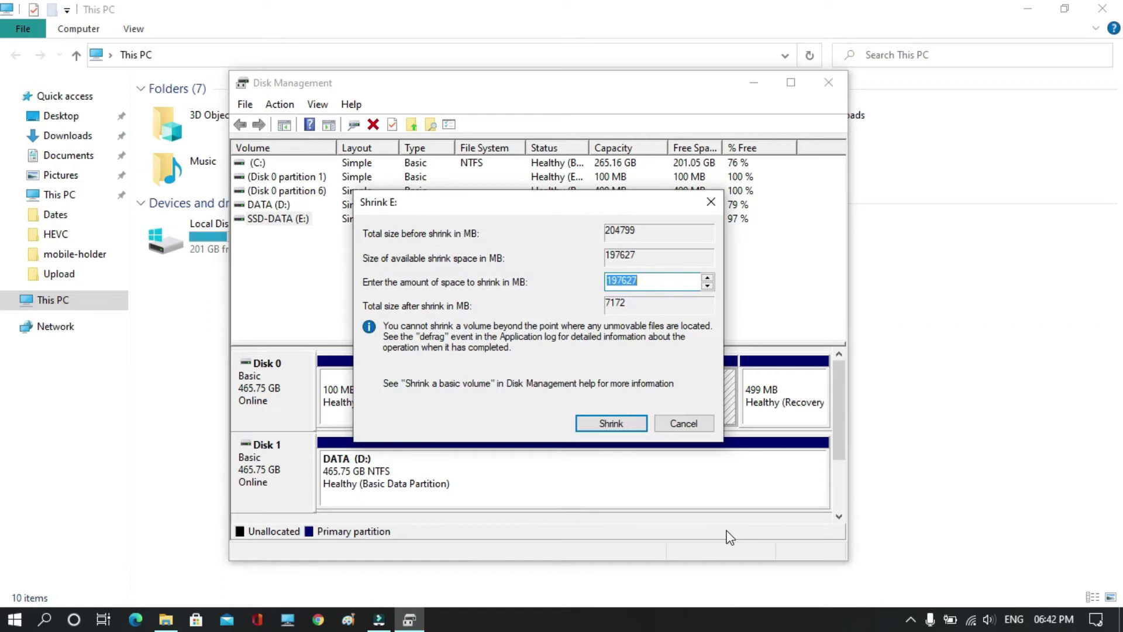
{"action": "mouse_move", "coordinate": [603, 205]}
{"action": "left_mouse_down"}
{"action": "mouse_move", "coordinate": [489, 127]}
{"action": "mouse_move", "coordinate": [484, 270]}
{"action": "mouse_move", "coordinate": [607, 213]}
{"action": "left_mouse_up"}
{"action": "left_click", "coordinate": [676, 288]}
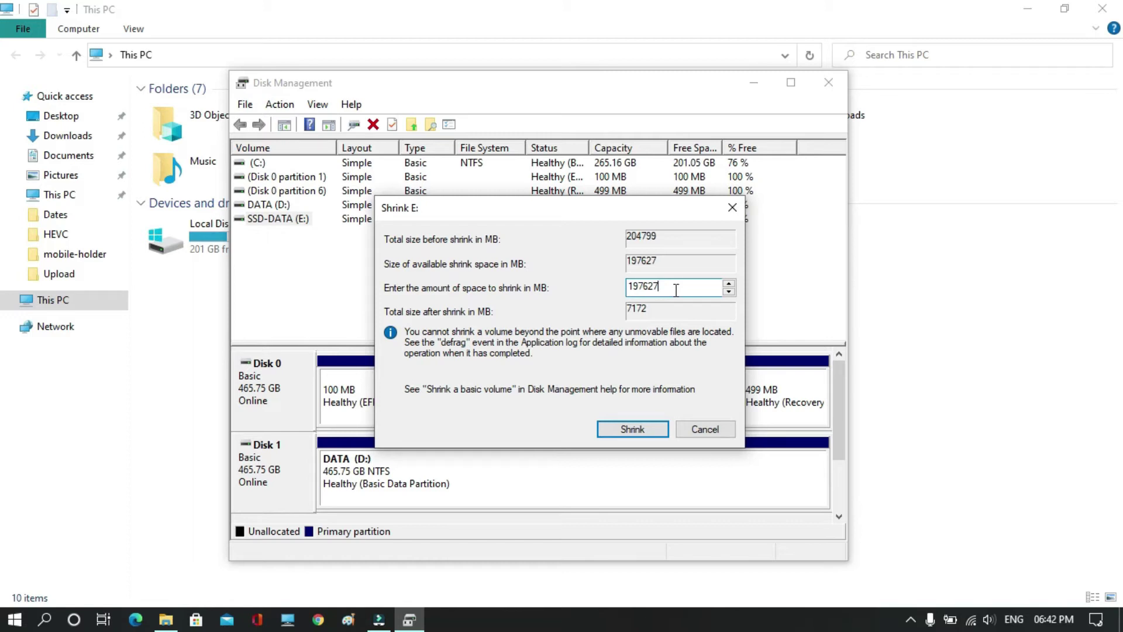
{"action": "key", "text": "BackSpace"}
{"action": "key", "text": "BackSpace"}
{"action": "key", "text": "BackSpace"}
{"action": "key", "text": "BackSpace"}
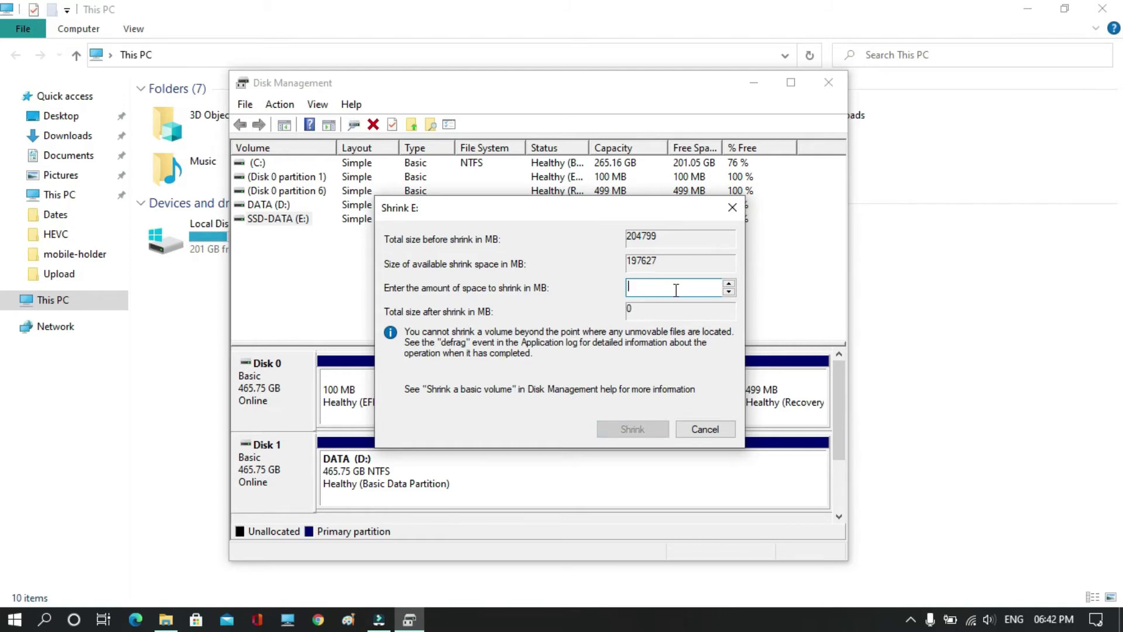
{"action": "type", "text": "1"}
{"action": "type", "text": "02"}
{"action": "type", "text": "40"}
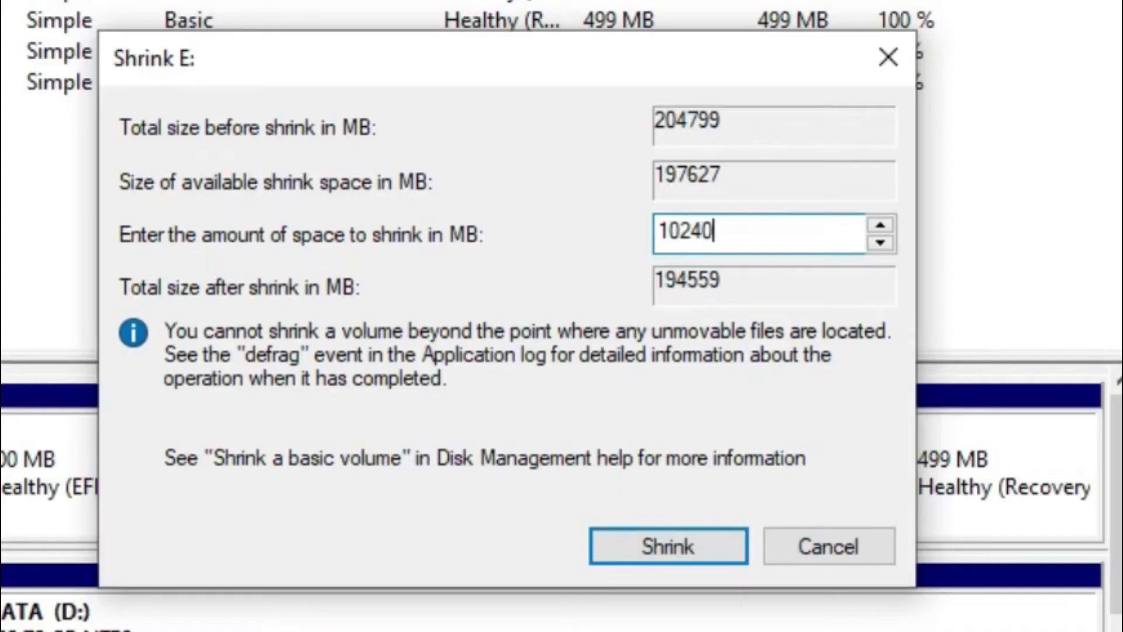
{"action": "type", "text": "0"}
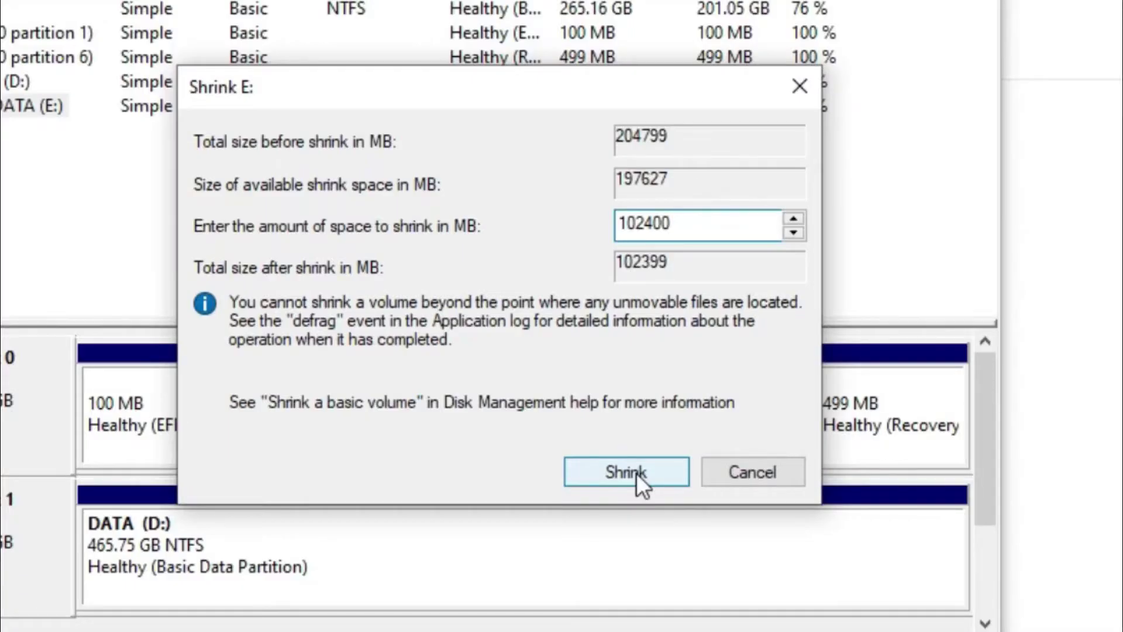
{"action": "left_click", "coordinate": [636, 473]}
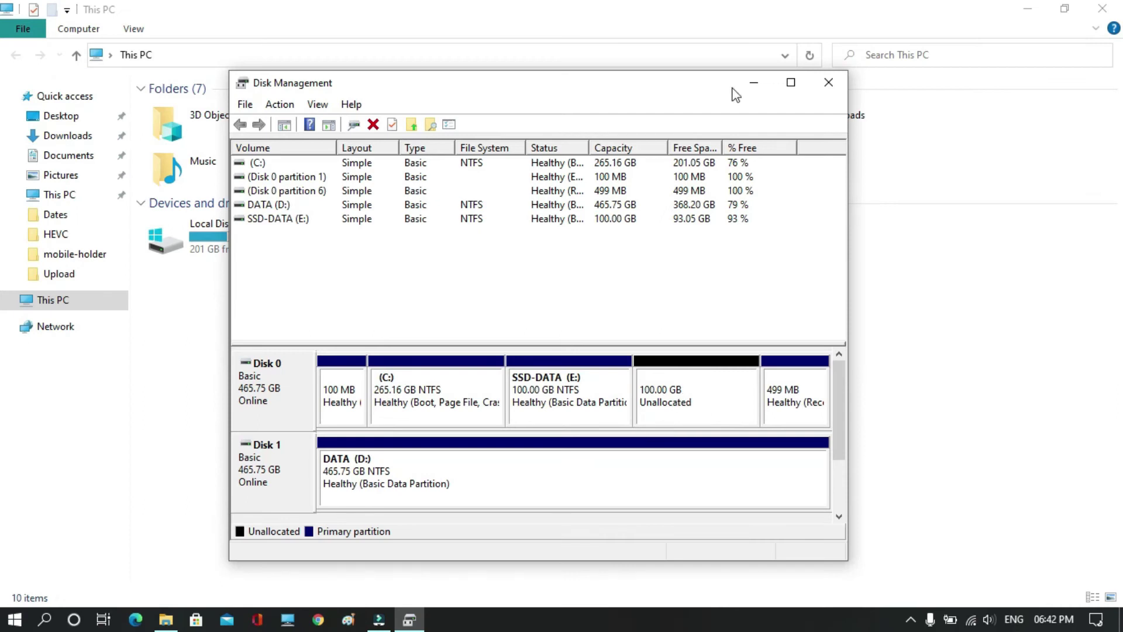
{"action": "left_click_drag", "start_coordinate": [735, 93], "coordinate": [679, 52]}
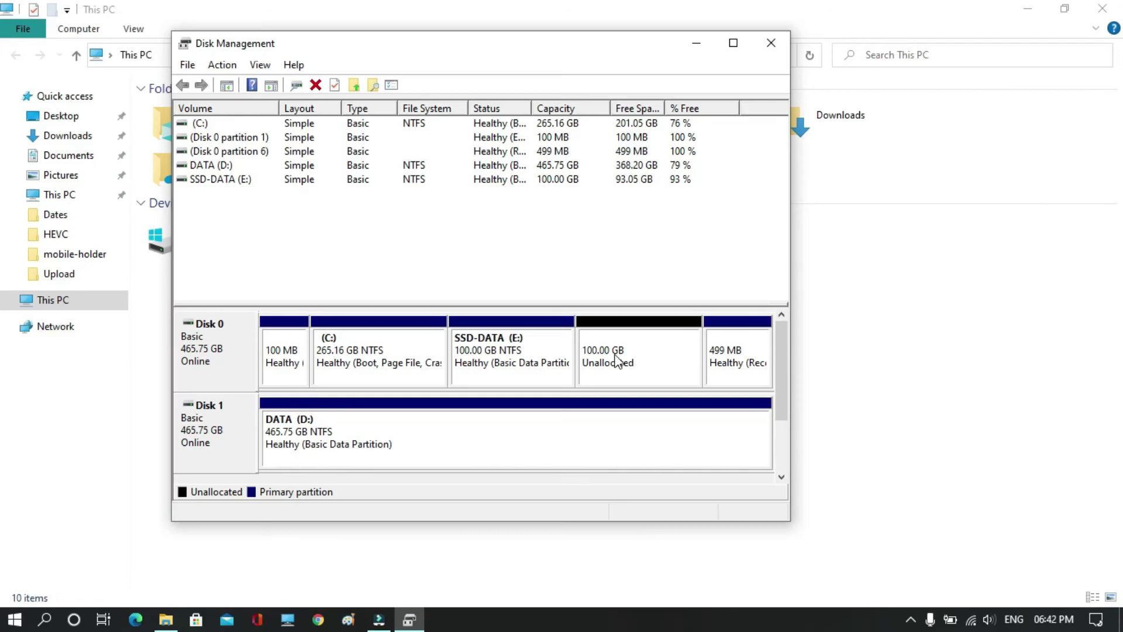
{"action": "left_click", "coordinate": [617, 360]}
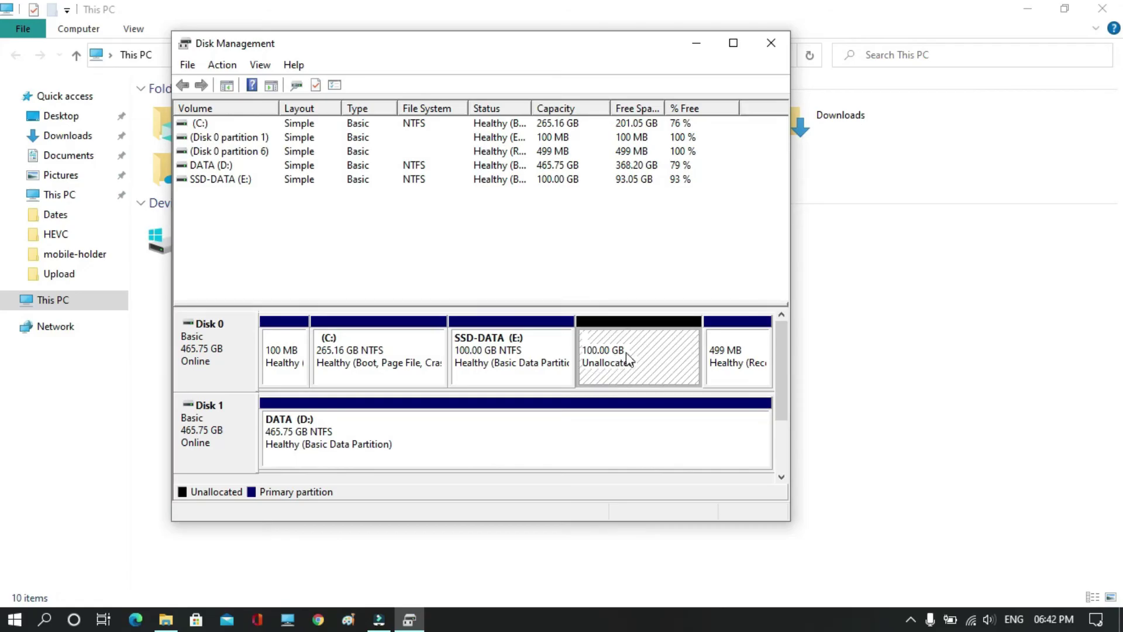
Make a 102400 MB New Simple Volume as F:, NTFS quick format, labelled New Volume.
{"action": "right_click", "coordinate": [627, 358]}
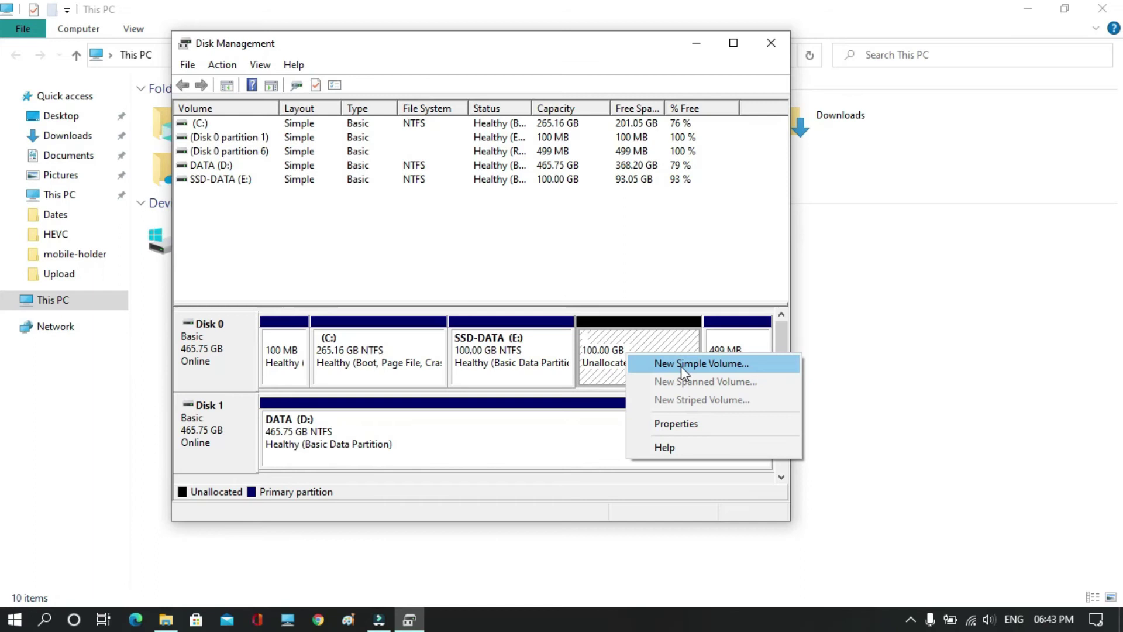
{"action": "left_click", "coordinate": [683, 366]}
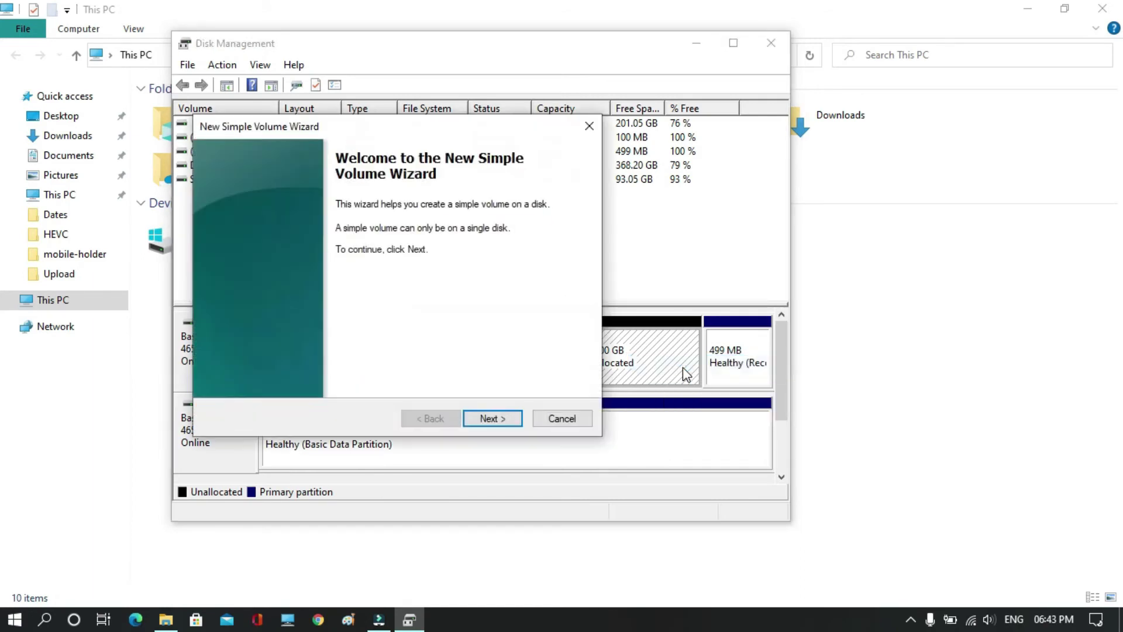
{"action": "left_click", "coordinate": [492, 420]}
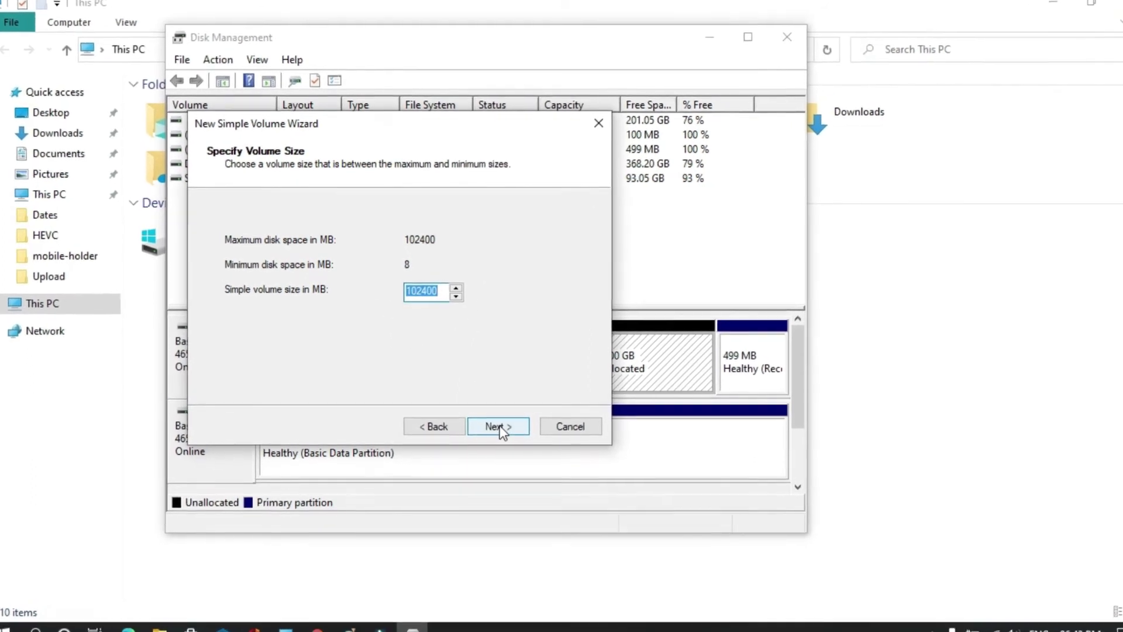
{"action": "left_click", "coordinate": [493, 419]}
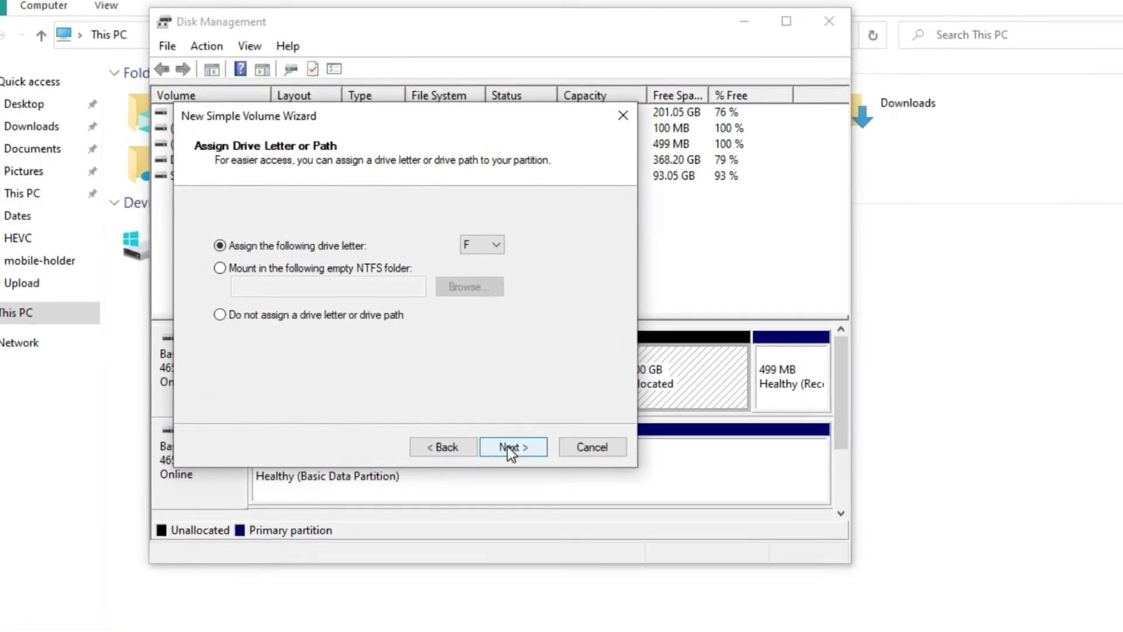
{"action": "left_click", "coordinate": [512, 451]}
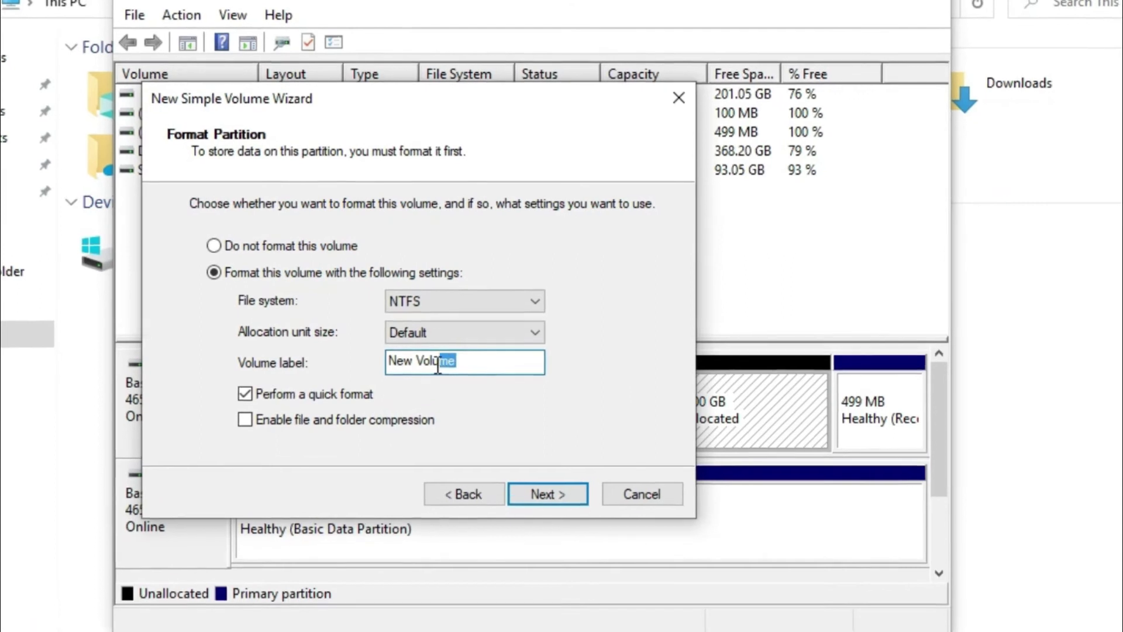
{"action": "double_click", "coordinate": [472, 358]}
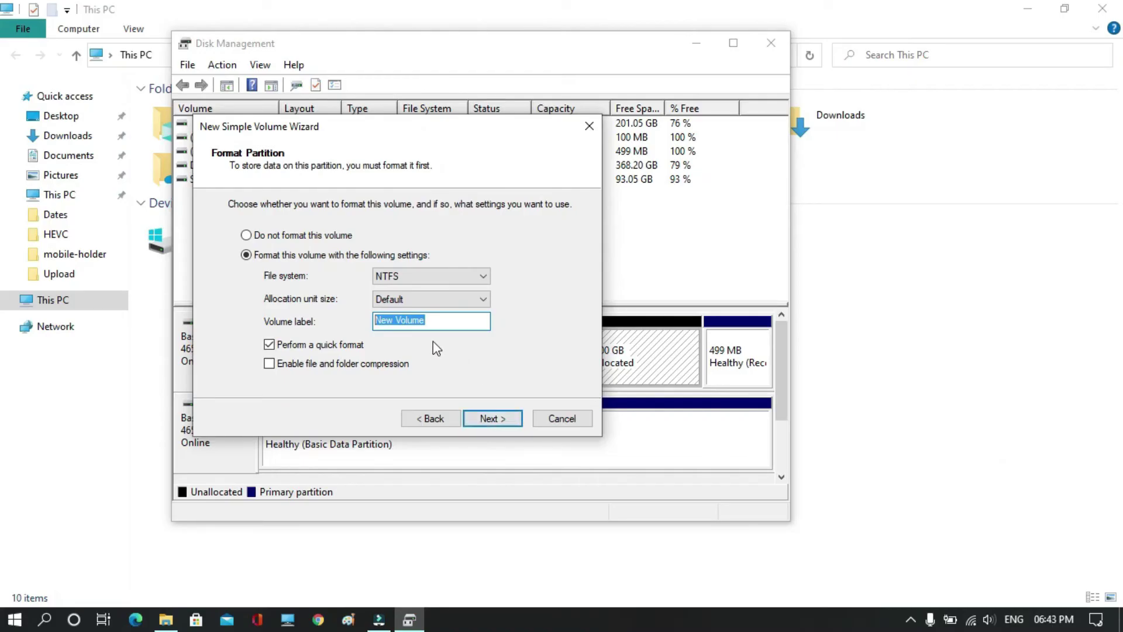
{"action": "left_click", "coordinate": [498, 420]}
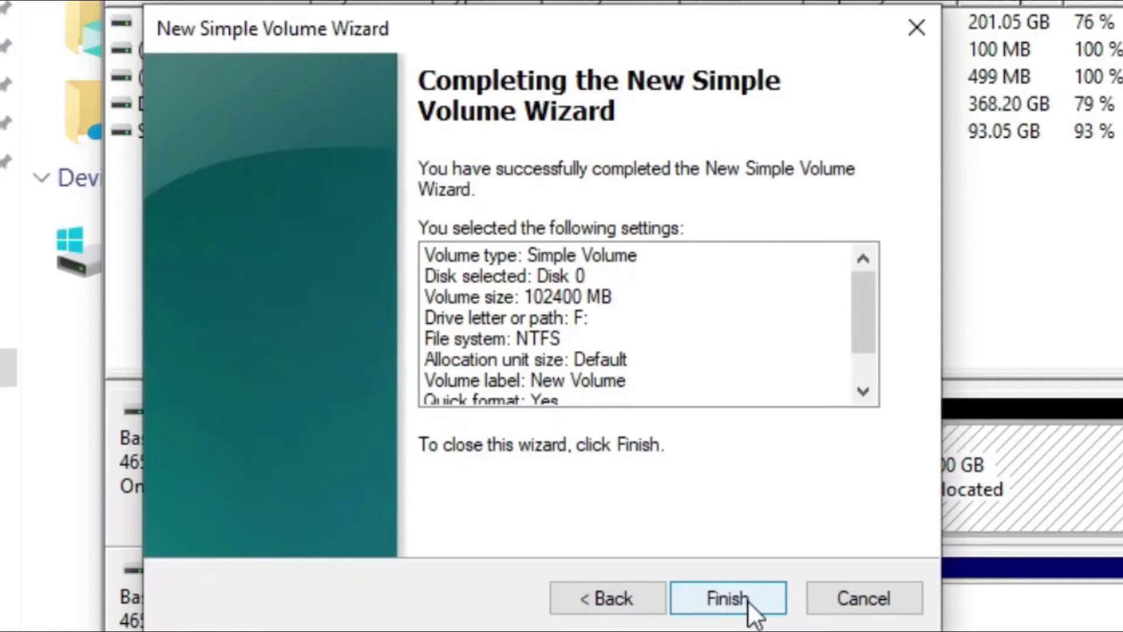
{"action": "left_click", "coordinate": [728, 599]}
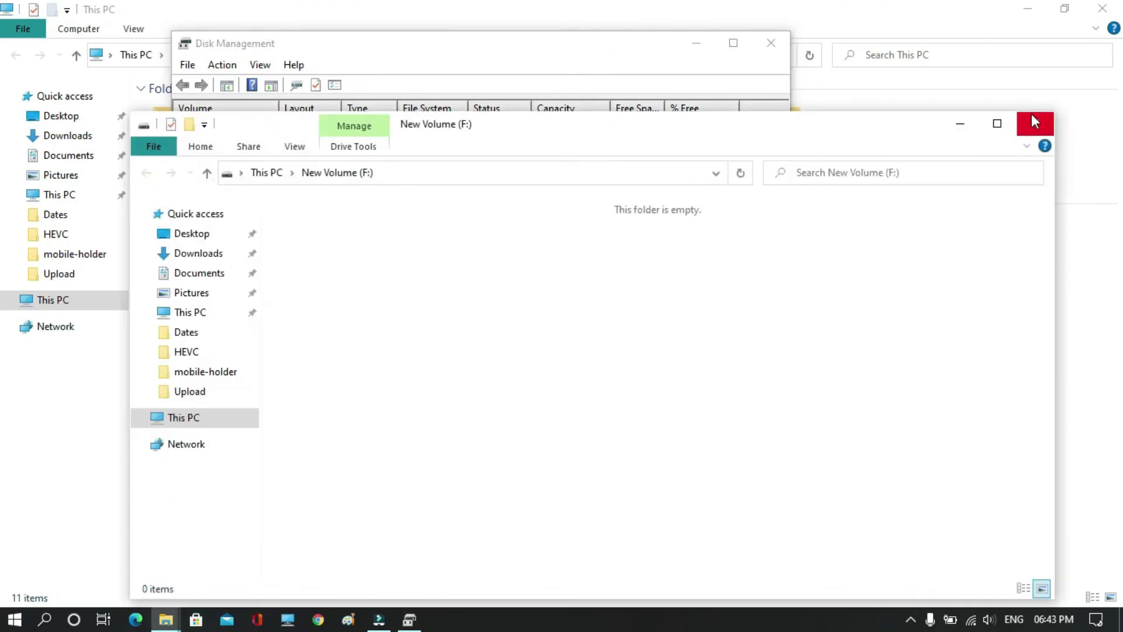
Close the empty New Volume (F:) window and move Disk Management below This PC's drive list.
{"action": "left_click", "coordinate": [1034, 121]}
{"action": "left_click_drag", "start_coordinate": [652, 45], "coordinate": [667, 390]}
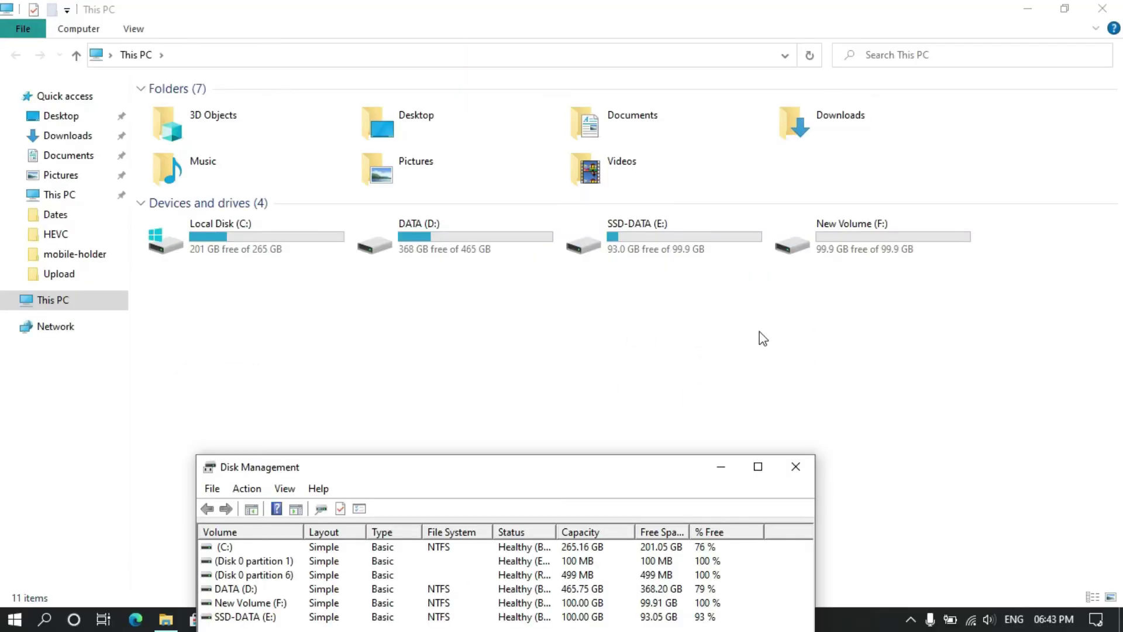
{"action": "left_click_drag", "start_coordinate": [614, 477], "coordinate": [692, 289]}
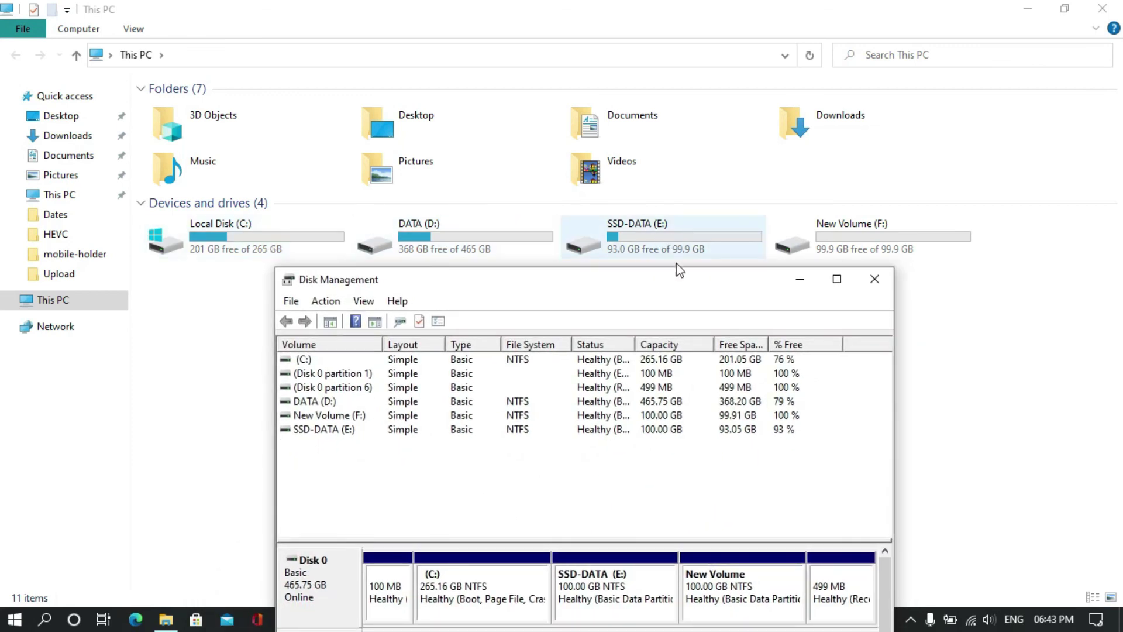
{"action": "mouse_move", "coordinate": [659, 282]}
{"action": "left_mouse_down"}
{"action": "mouse_move", "coordinate": [659, 307]}
{"action": "mouse_move", "coordinate": [628, 283]}
{"action": "left_mouse_up"}
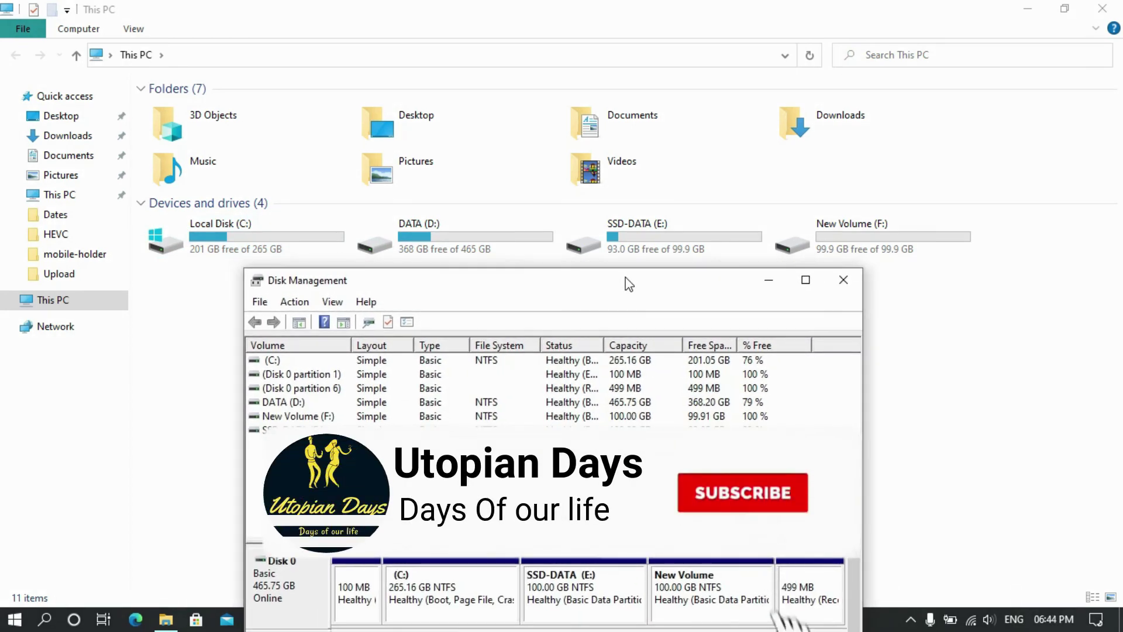